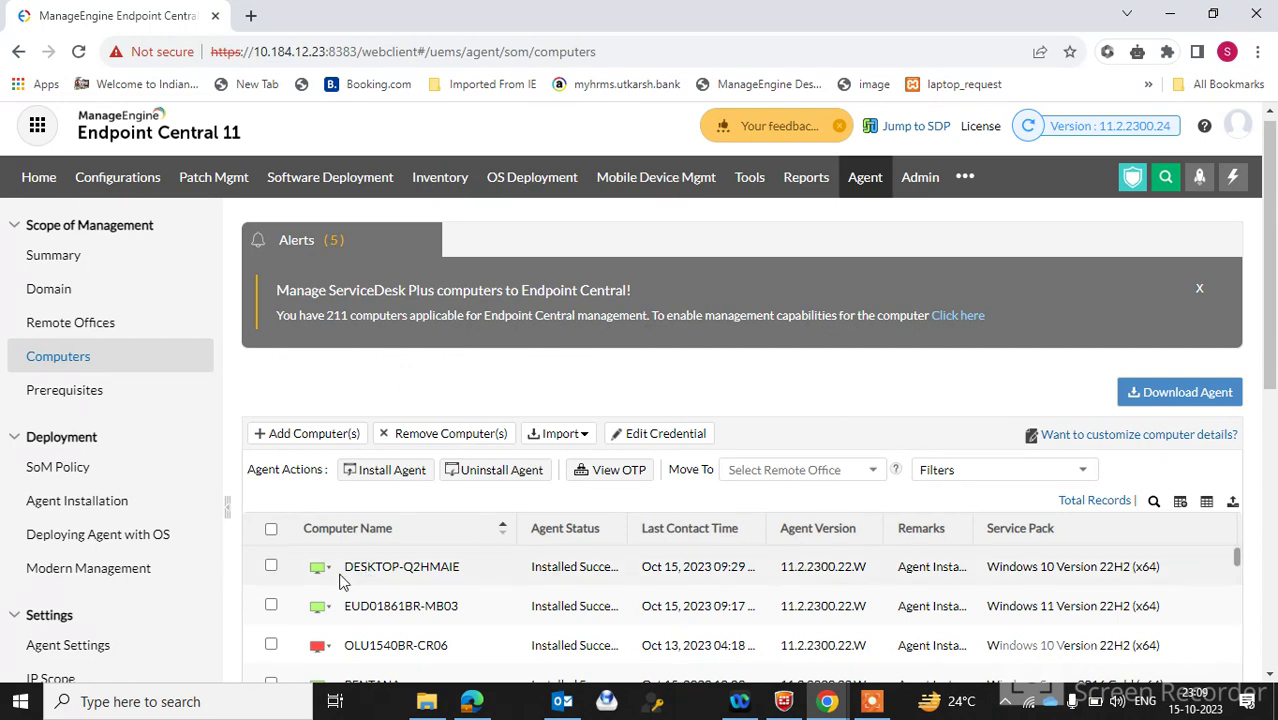
Show DESKTOP-Q2HMAIE's System Manager submenu with Task Manager, Command Prompt, Registry, Shares and Users
mouse_move(330, 579)
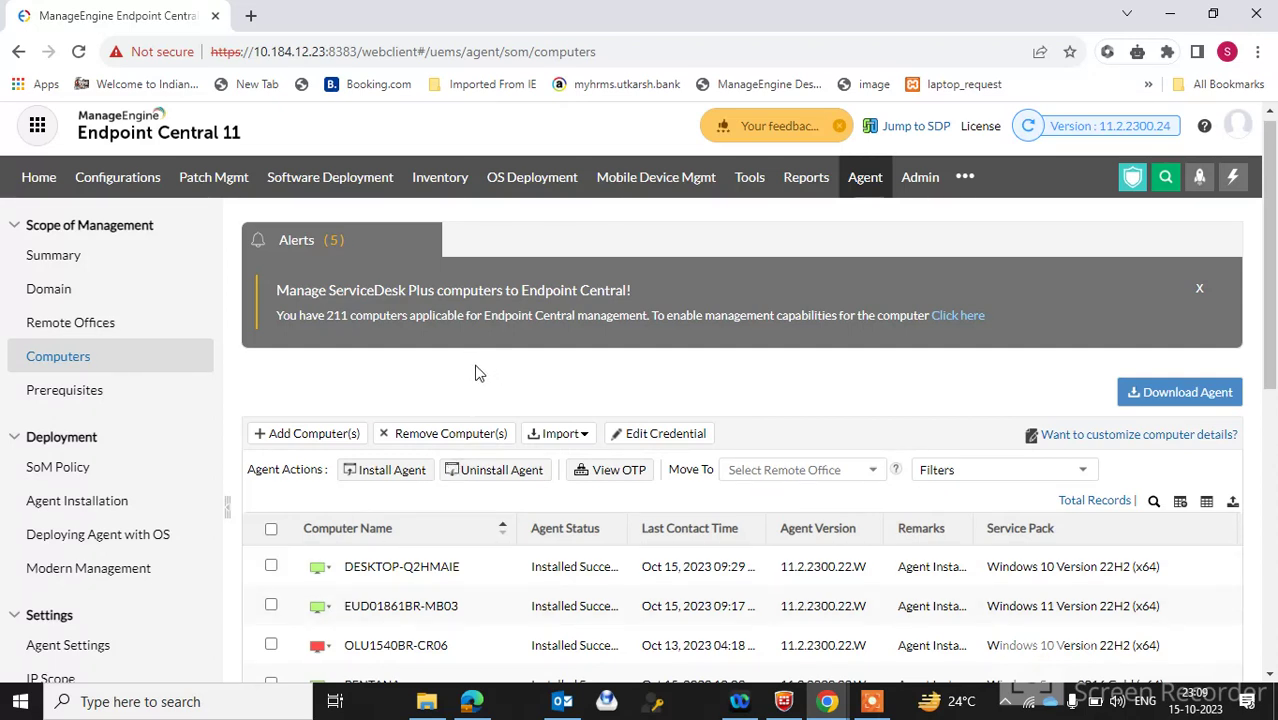
left_click(333, 571)
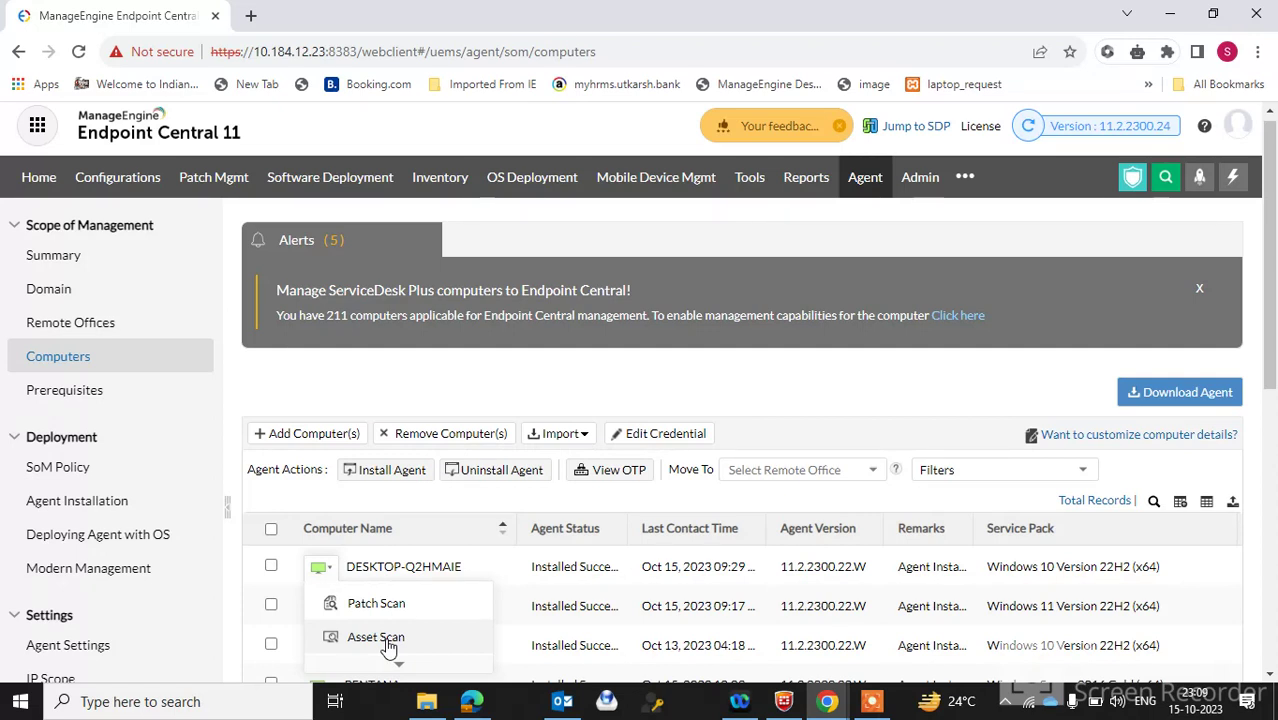
mouse_move(399, 668)
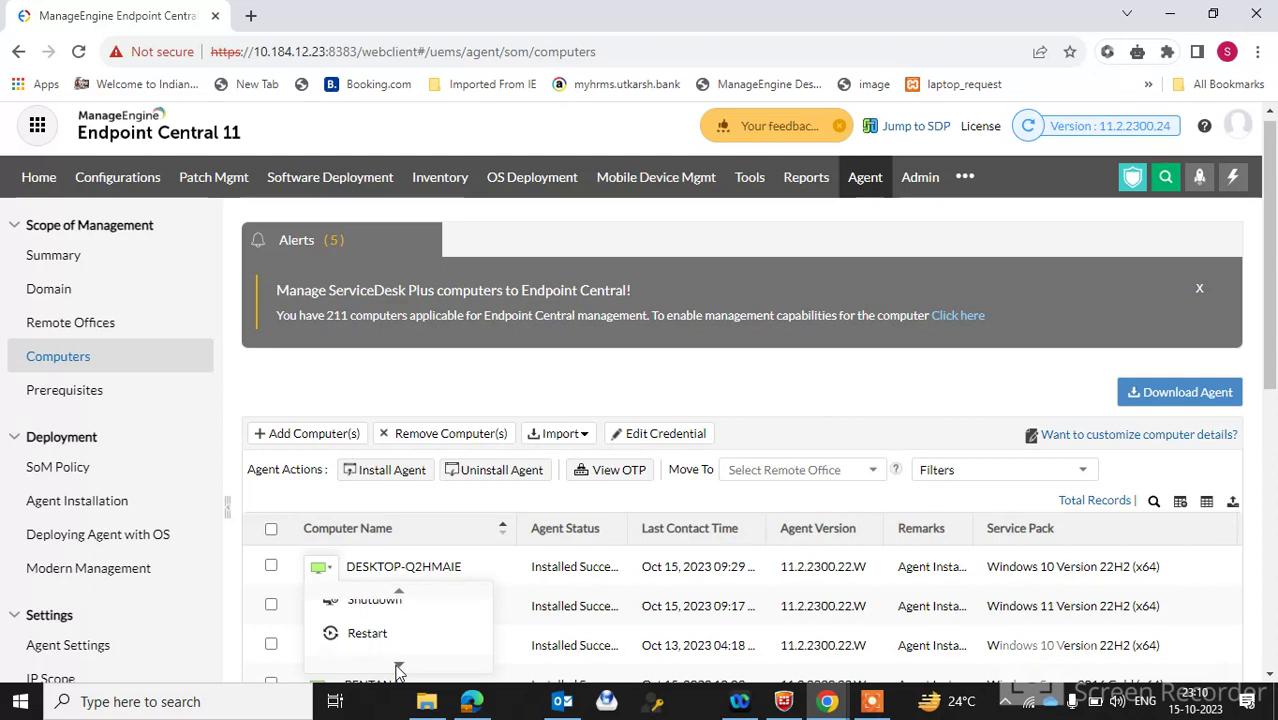
scroll(399, 660, "up", 1)
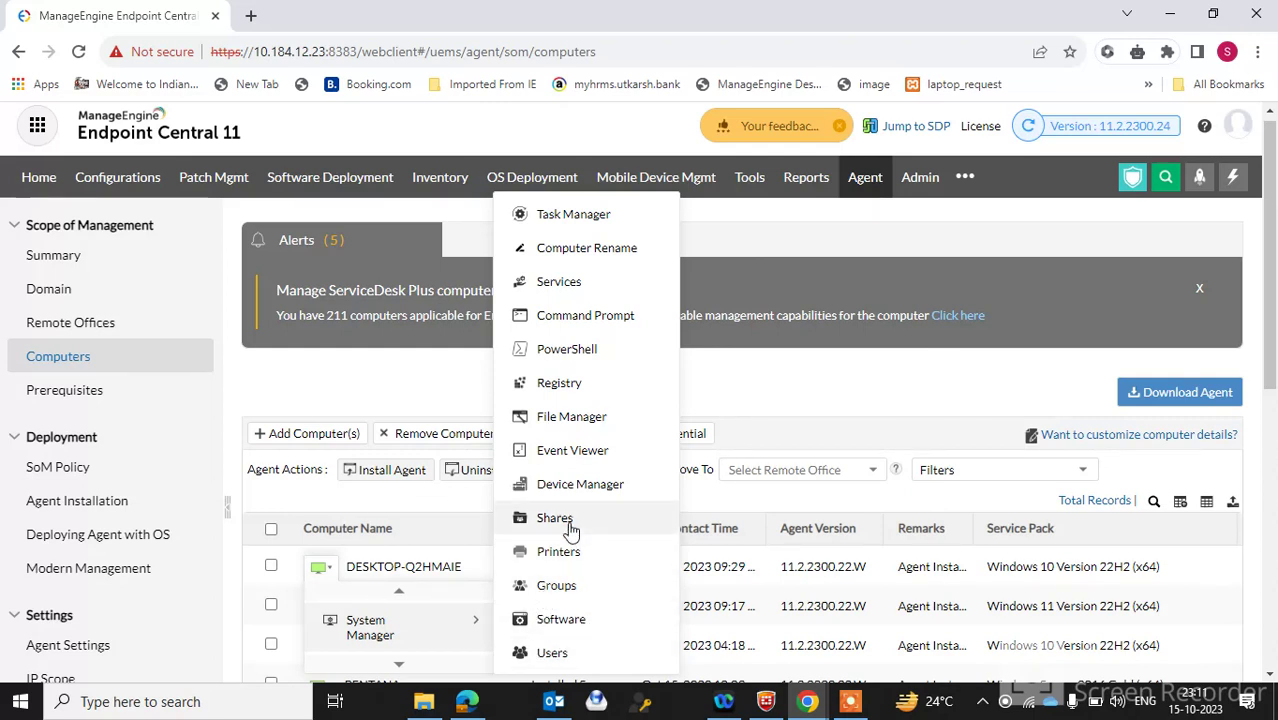
Page DESKTOP-Q2HMAIE's action list past Remote Control and Chat to Patch Details and Inventory Details
left_click(399, 662)
left_click(400, 664)
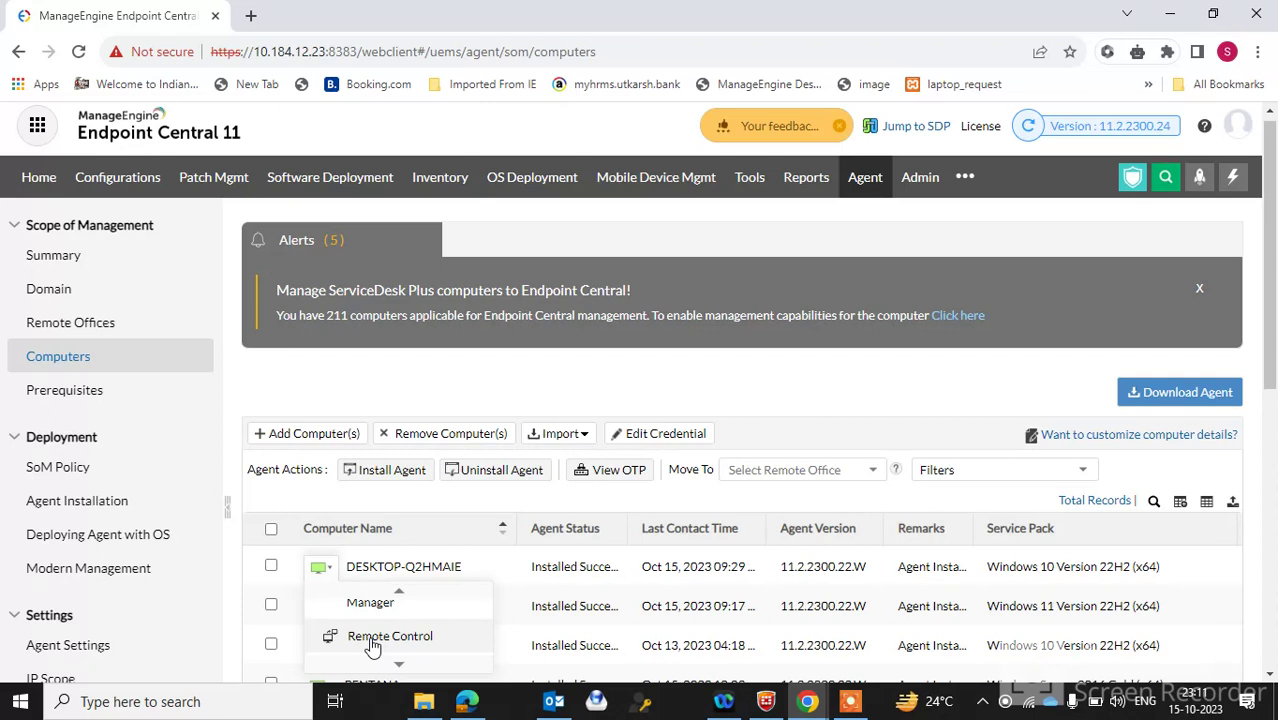
scroll(397, 655, "down", 1)
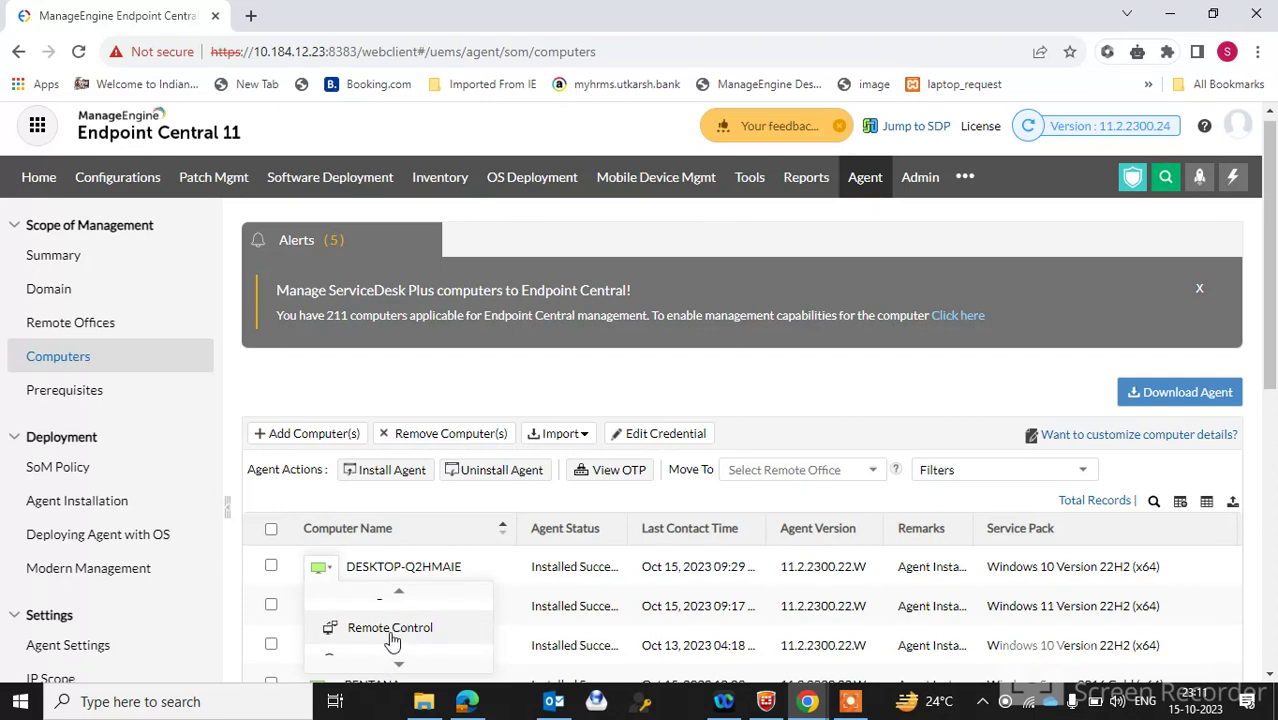
scroll(403, 660, "down", 3)
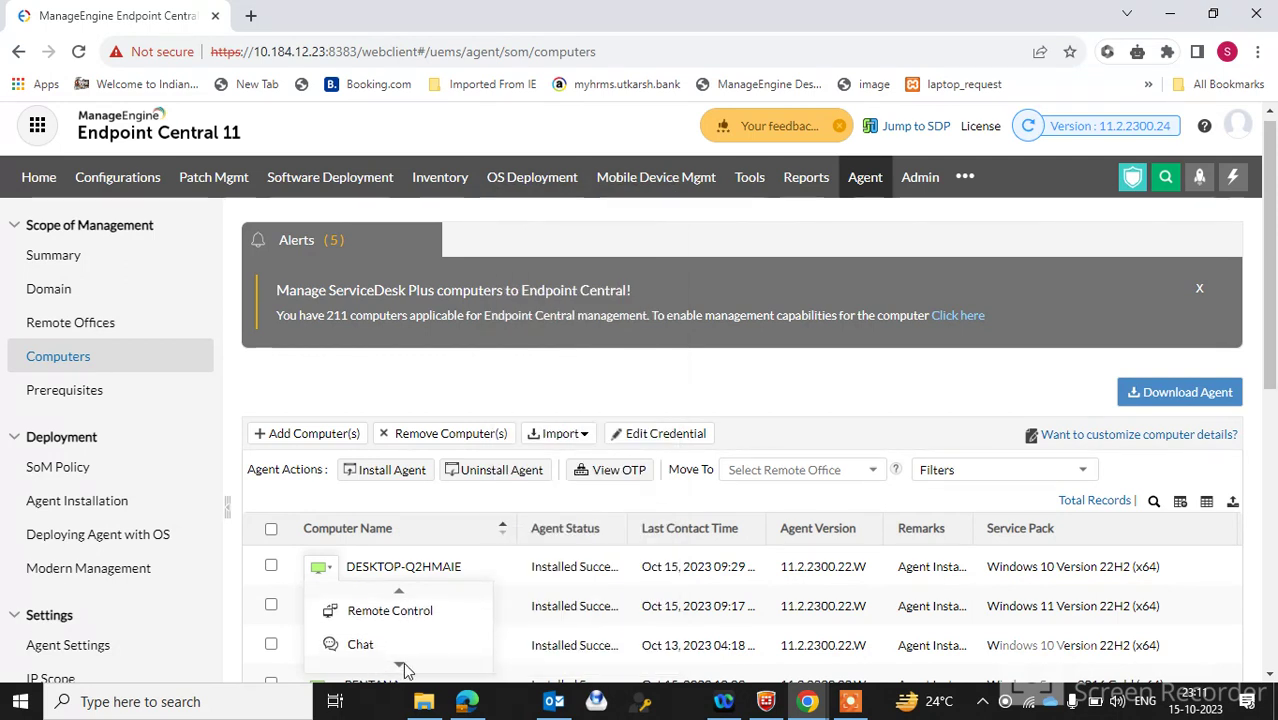
scroll(403, 660, "down", 1)
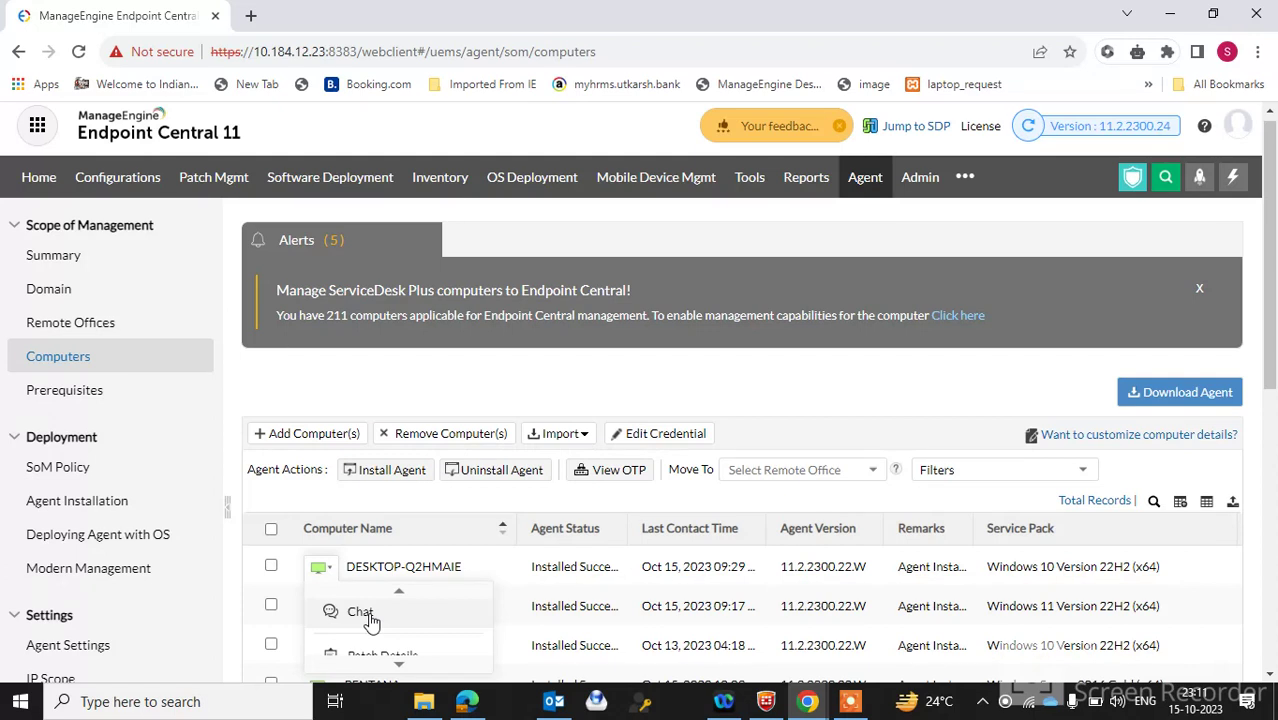
left_click(400, 666)
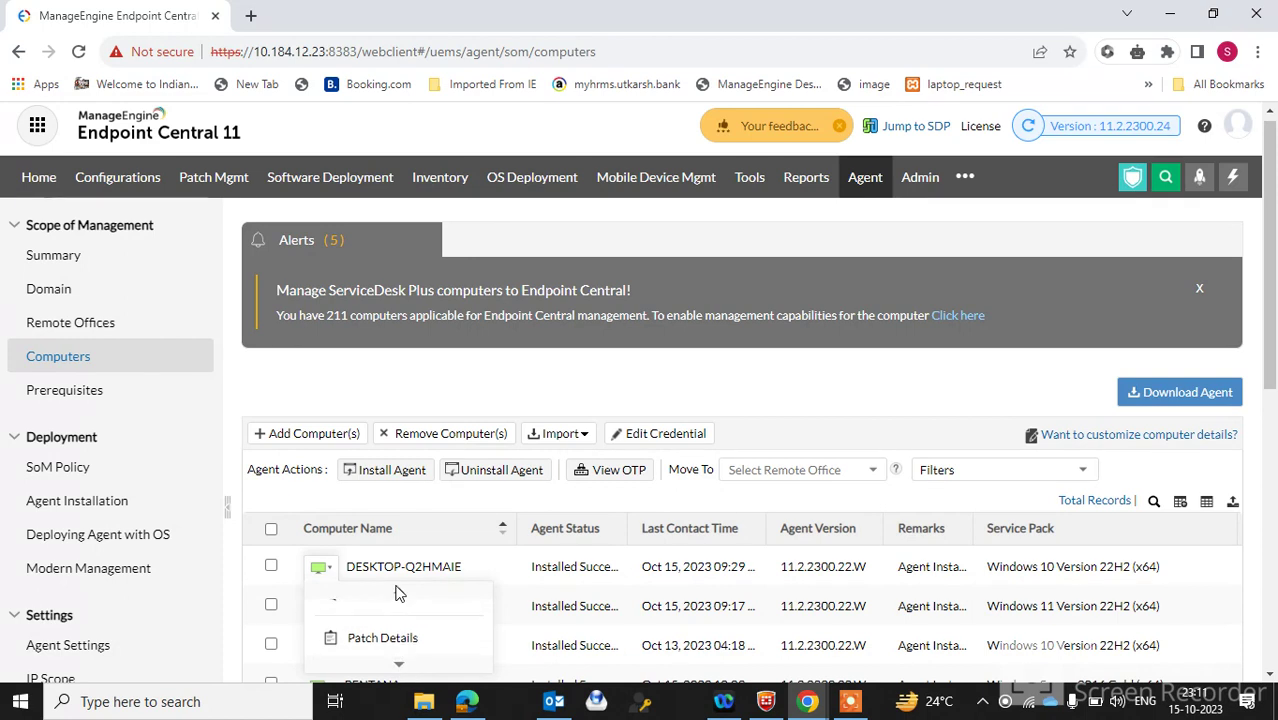
left_click(400, 664)
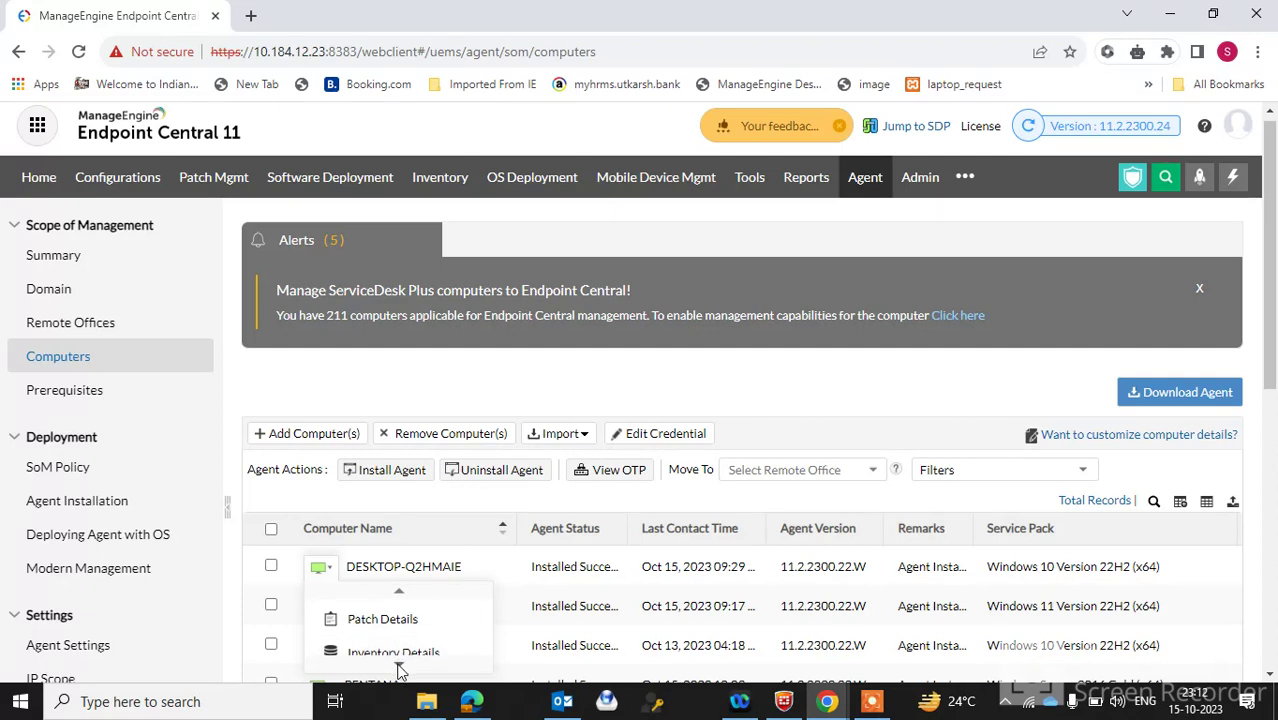
Dismiss the browser's page menu that opened over the agent action list
right_click(398, 654)
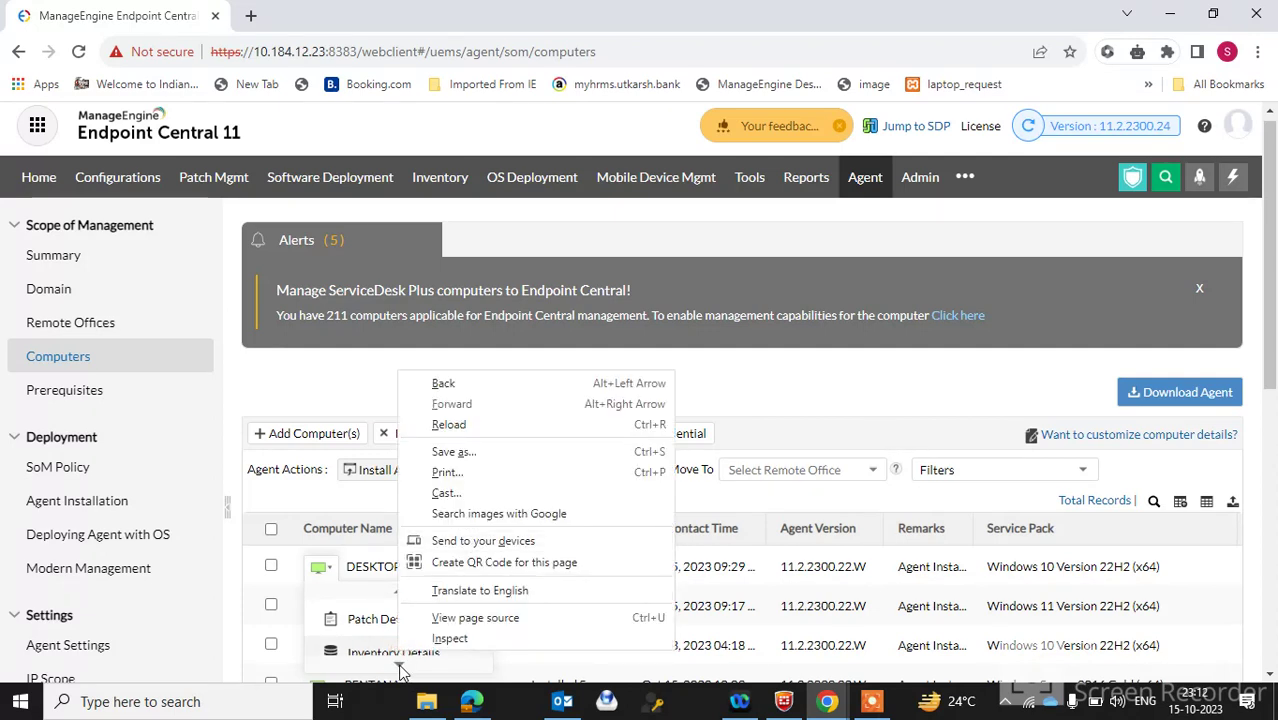
left_click(398, 668)
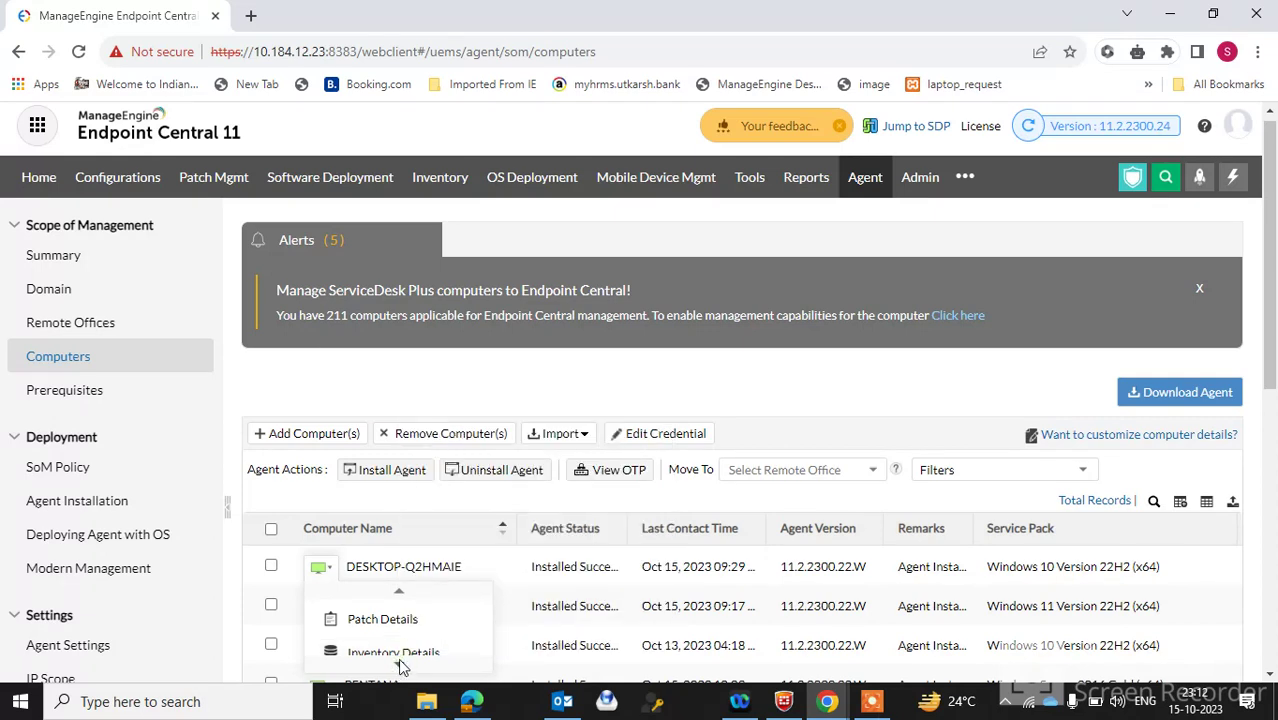
double_click(400, 658)
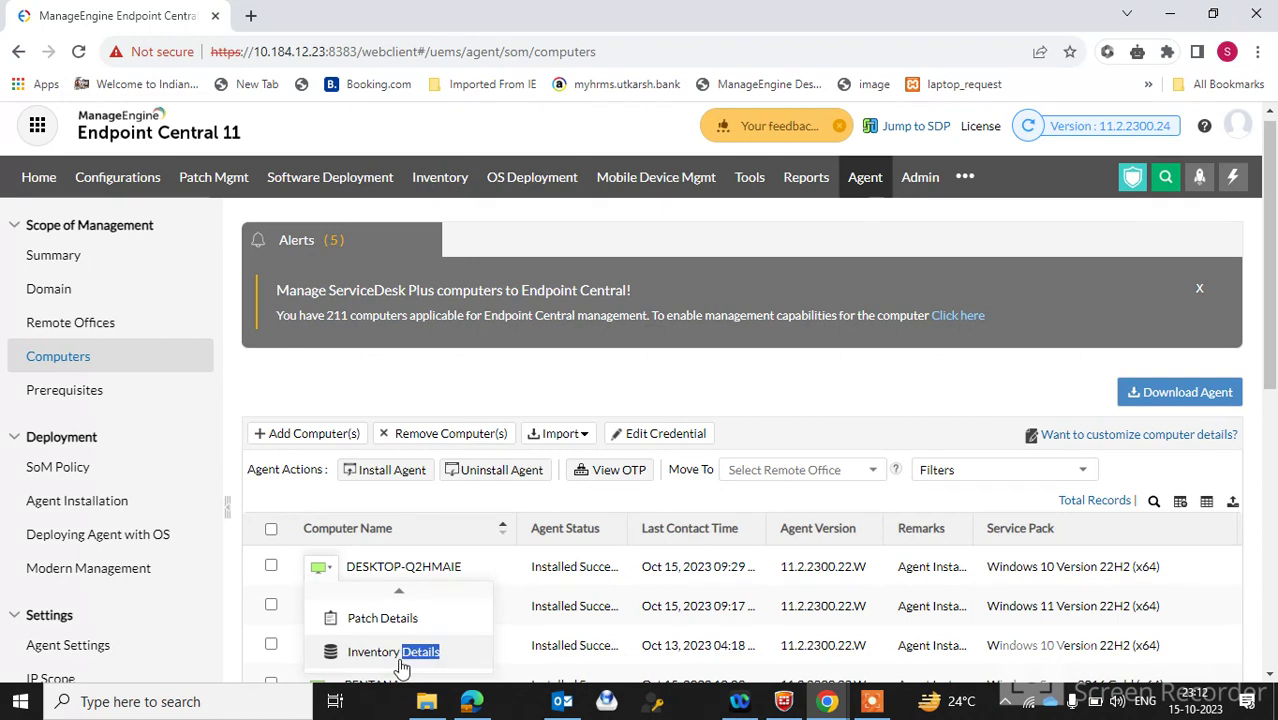
Scroll the action dropdown back up to System Manager and Remote Control
scroll(398, 658, "down", 2)
scroll(398, 658, "up", 2)
scroll(398, 658, "down", 2)
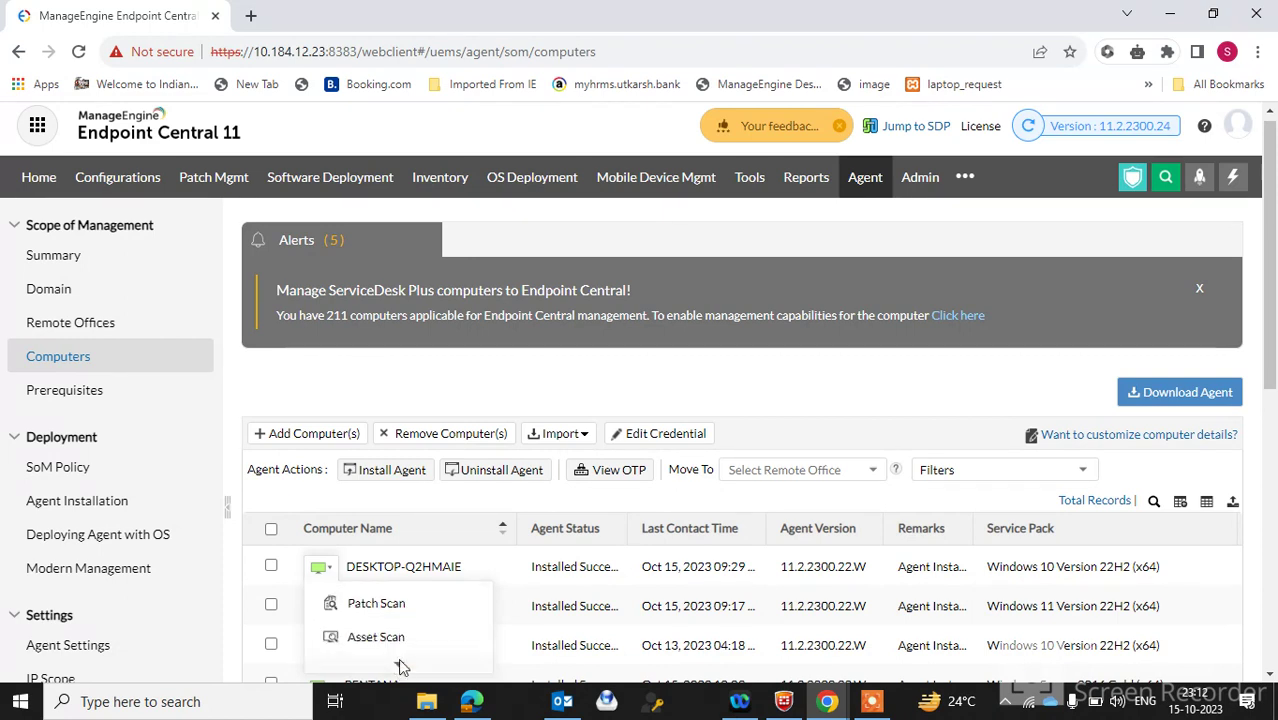
scroll(400, 662, "up", 2)
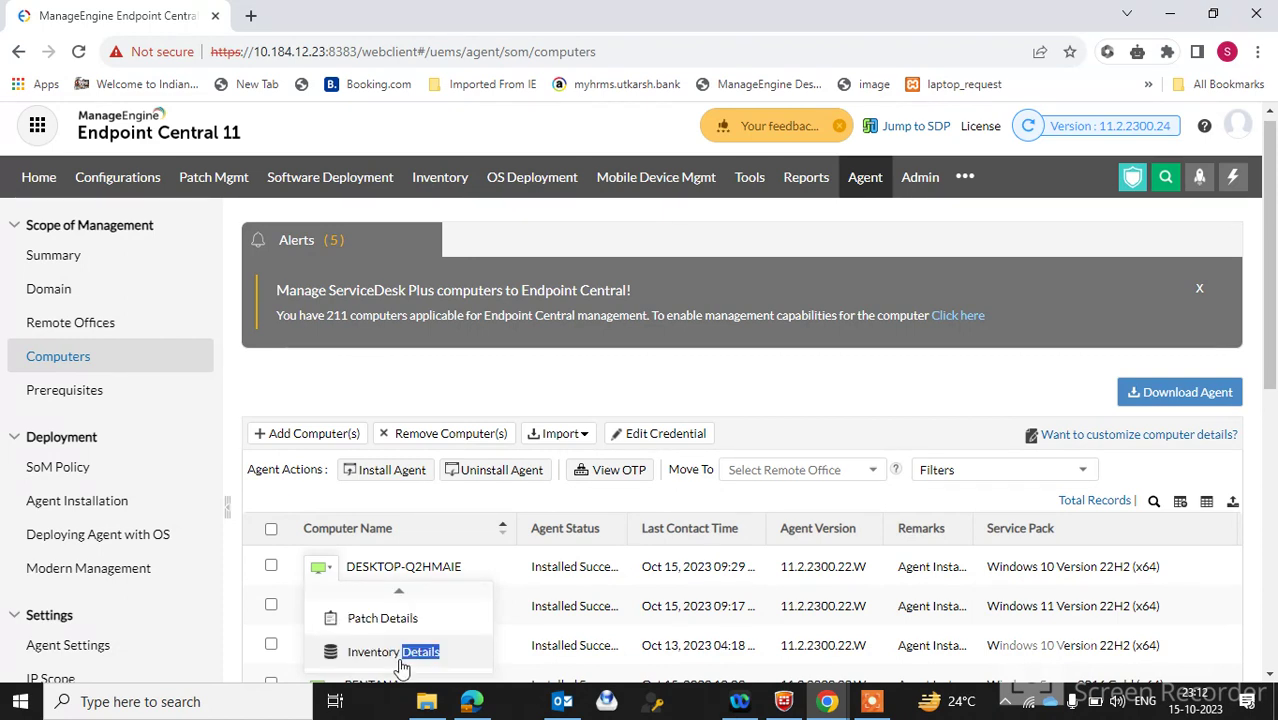
scroll(388, 678, "down", 2)
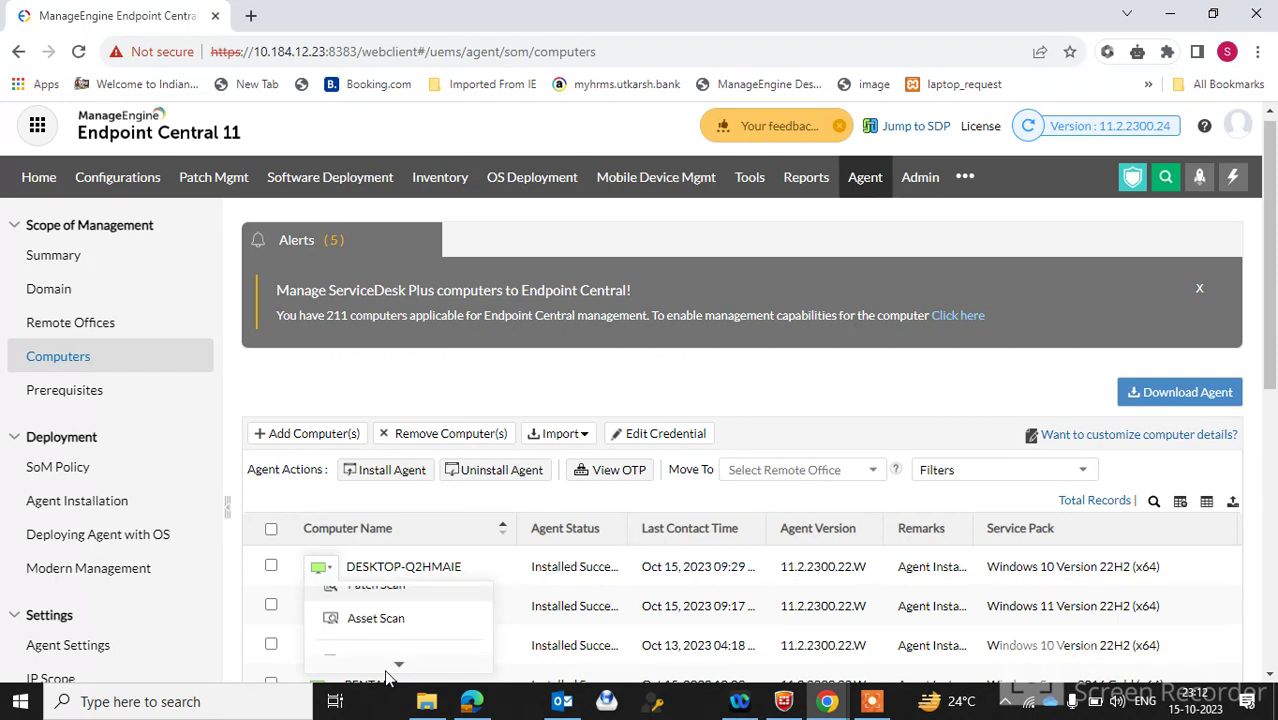
scroll(388, 678, "up", 2)
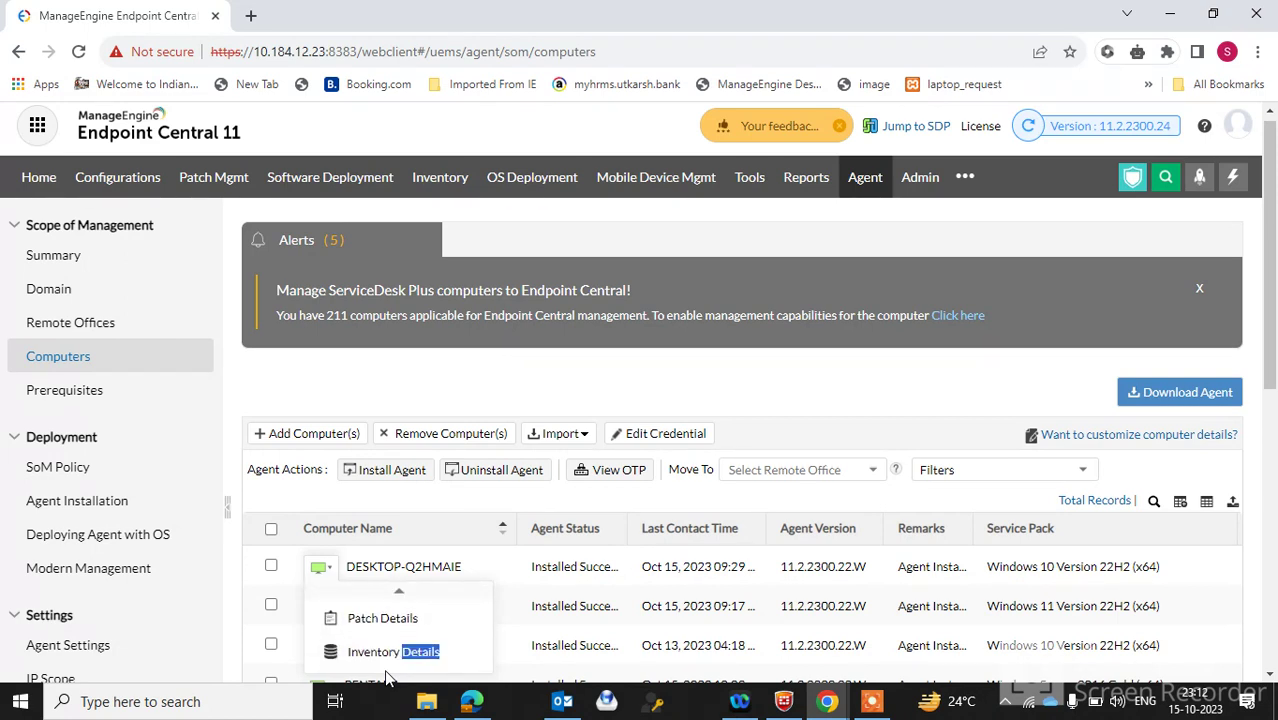
scroll(388, 678, "down", 2)
scroll(388, 678, "up", 2)
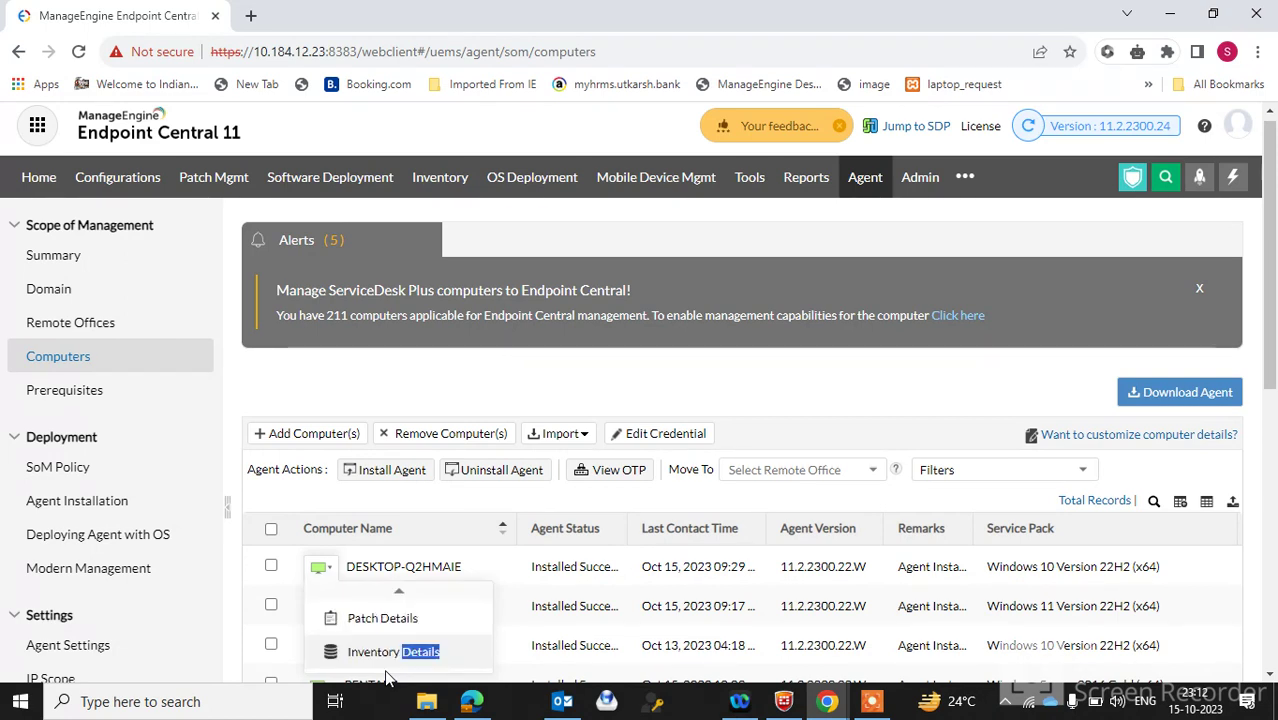
scroll(390, 677, "up", 3)
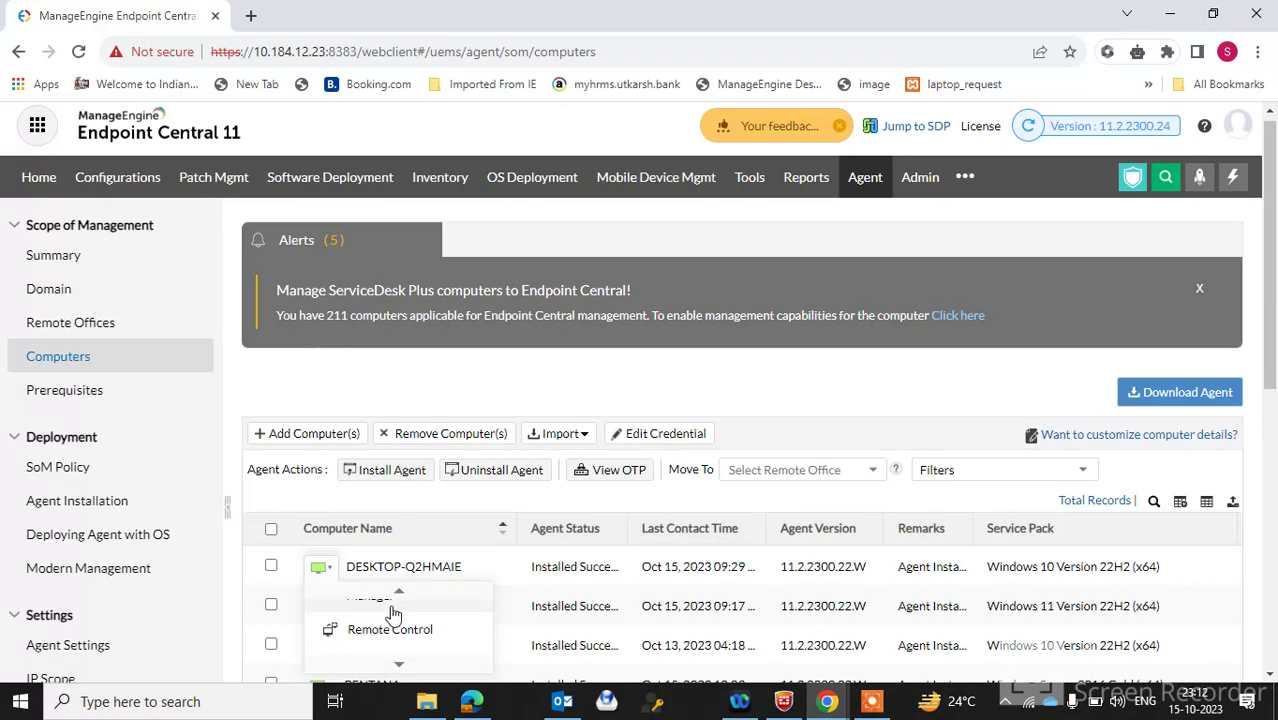
mouse_move(397, 600)
scroll(399, 657, "down", 1)
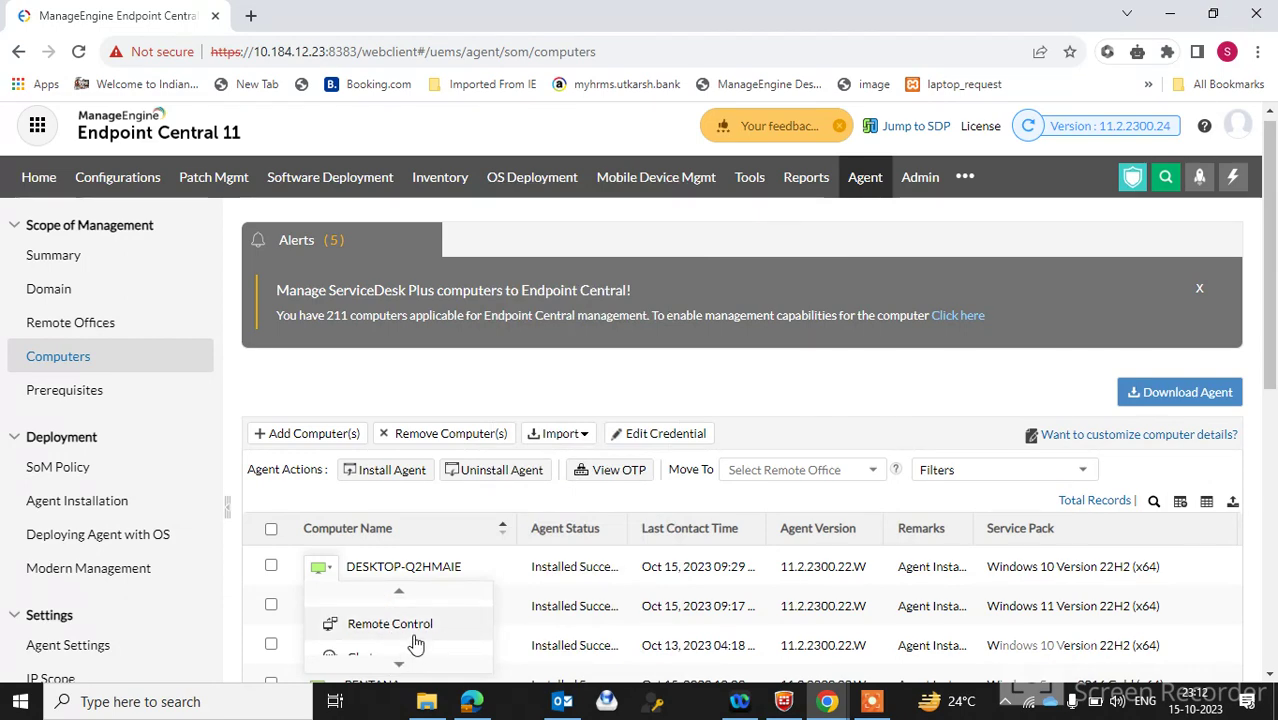
scroll(397, 600, "up", 2)
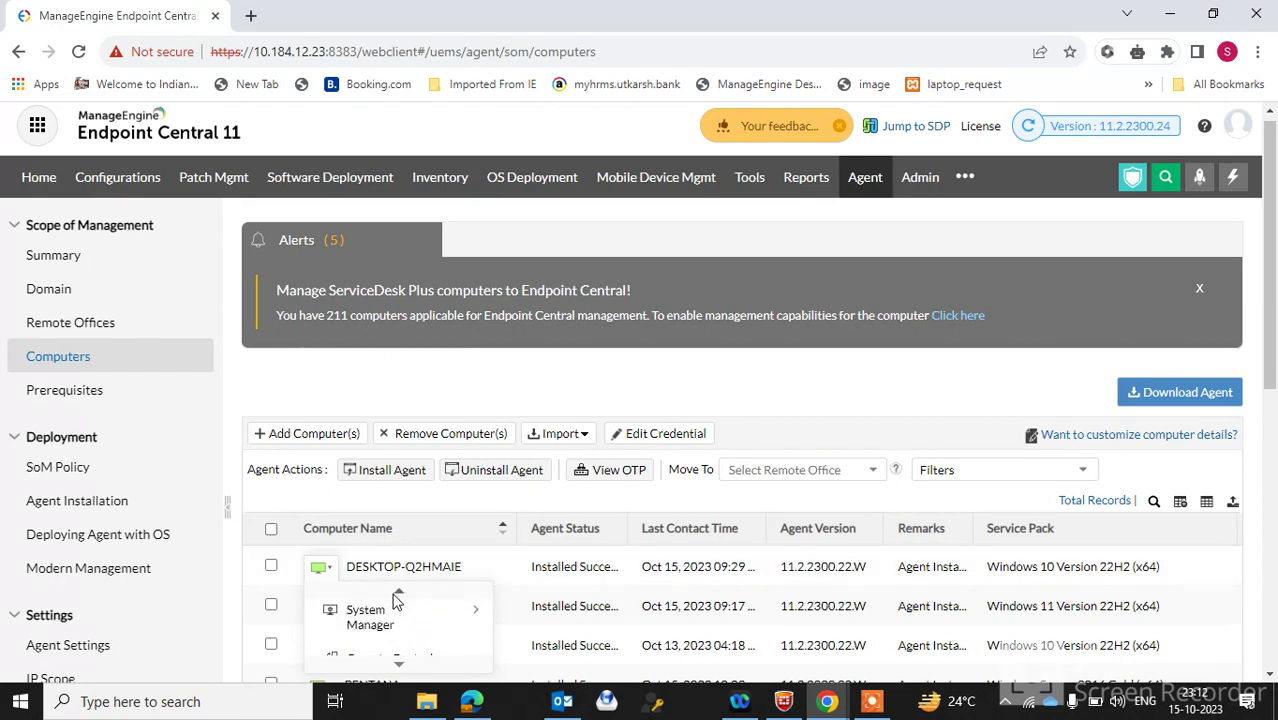
Reopen DESKTOP-Q2HMAIE's agent action list and choose Remote Control
left_click(399, 662)
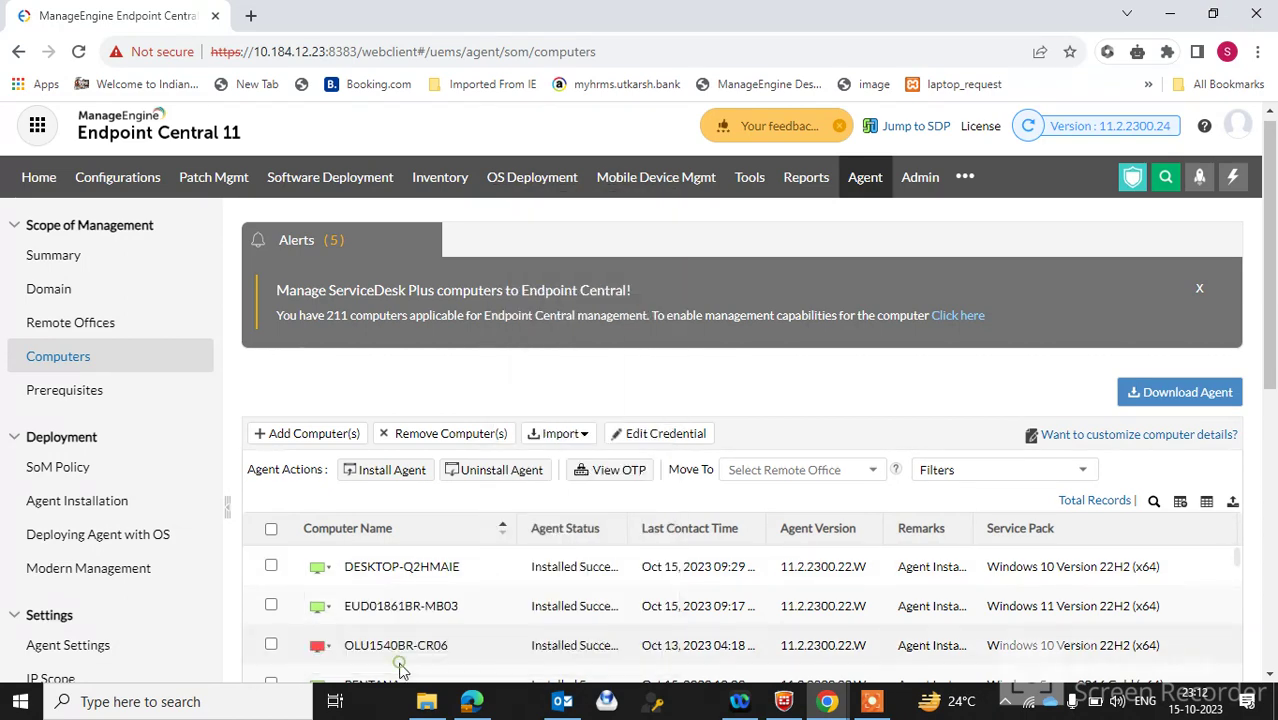
left_click(331, 568)
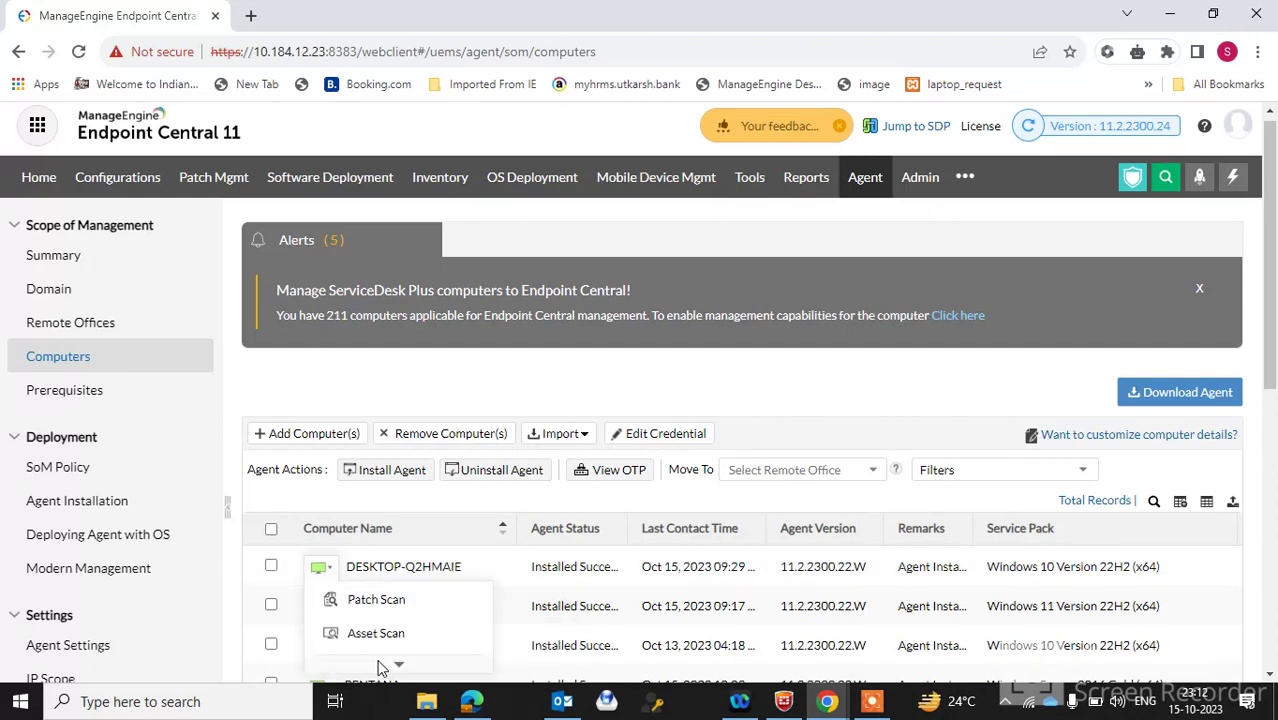
scroll(397, 665, "down", 1)
scroll(397, 665, "down", 2)
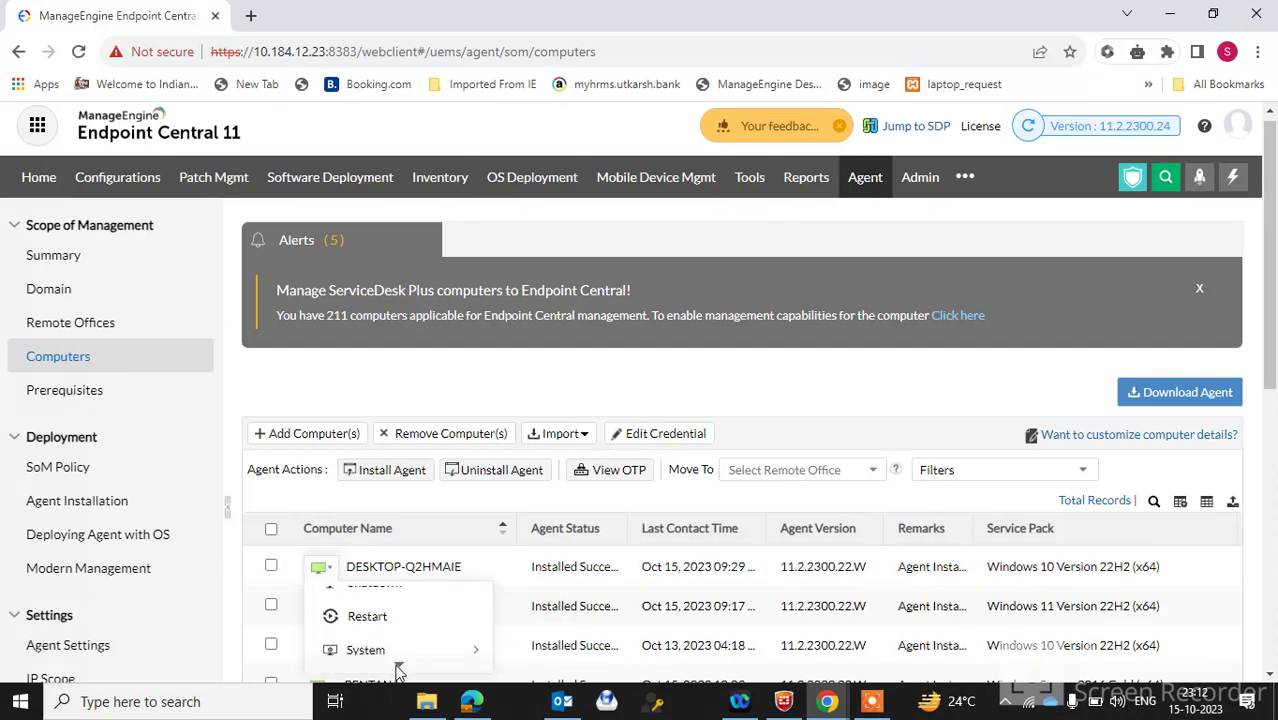
scroll(399, 665, "down", 2)
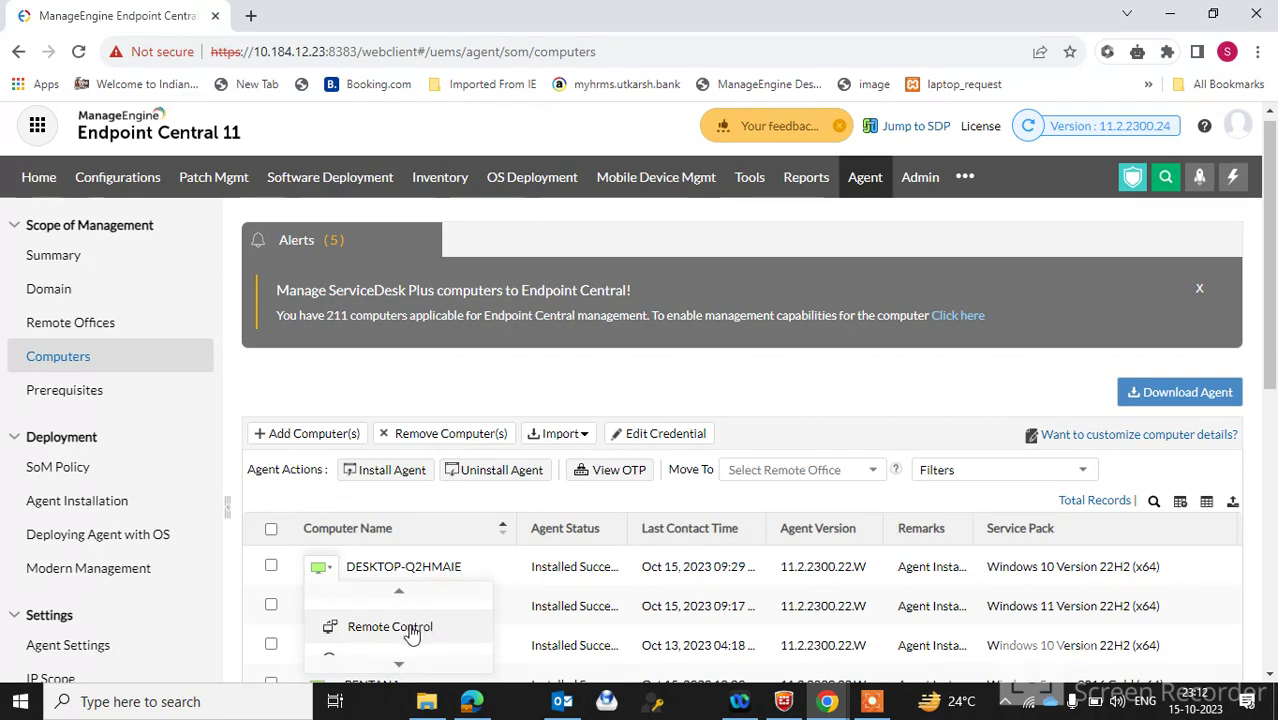
left_click(408, 630)
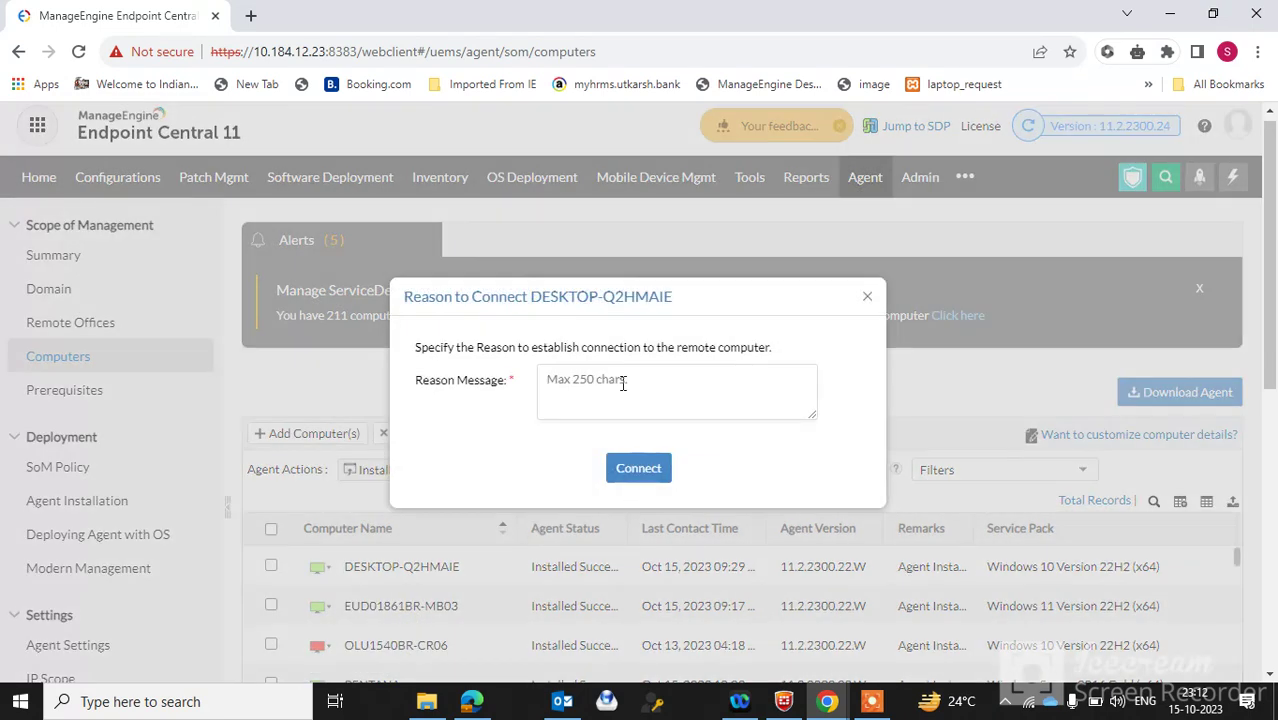
Connect with reason message 'hi', then close the remote viewer window
left_click(622, 382)
type("hi")
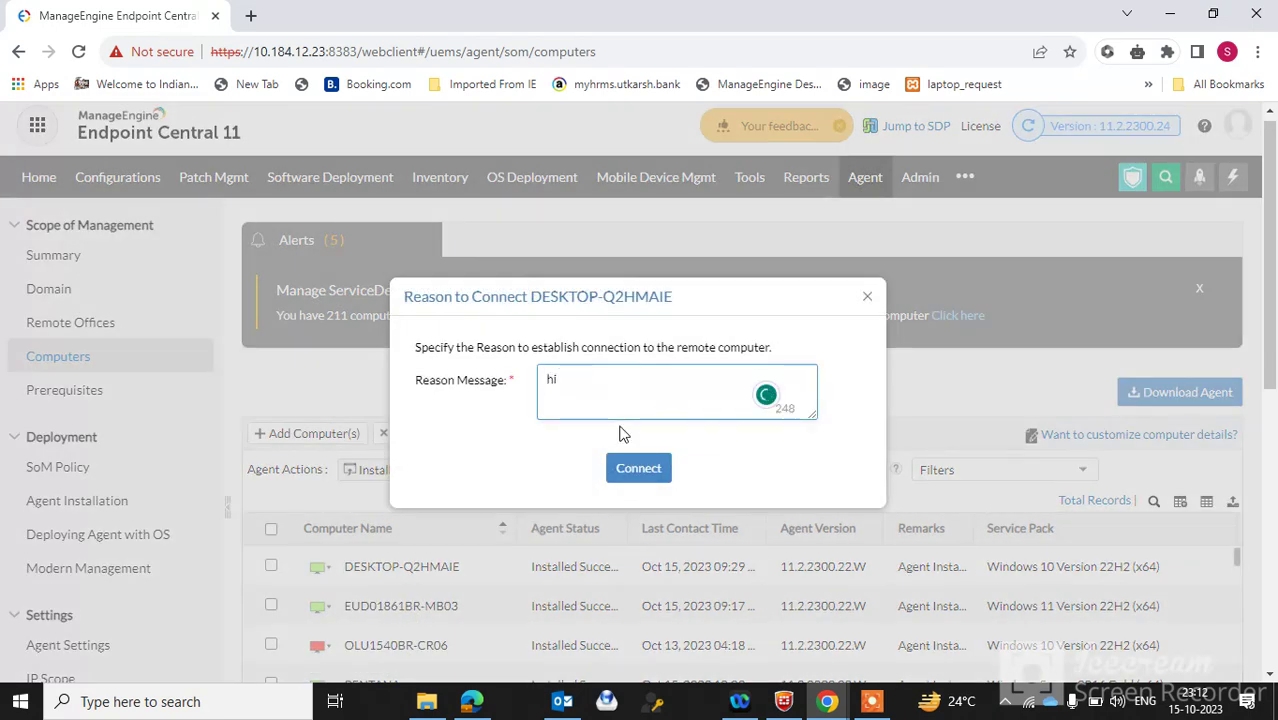
left_click(638, 469)
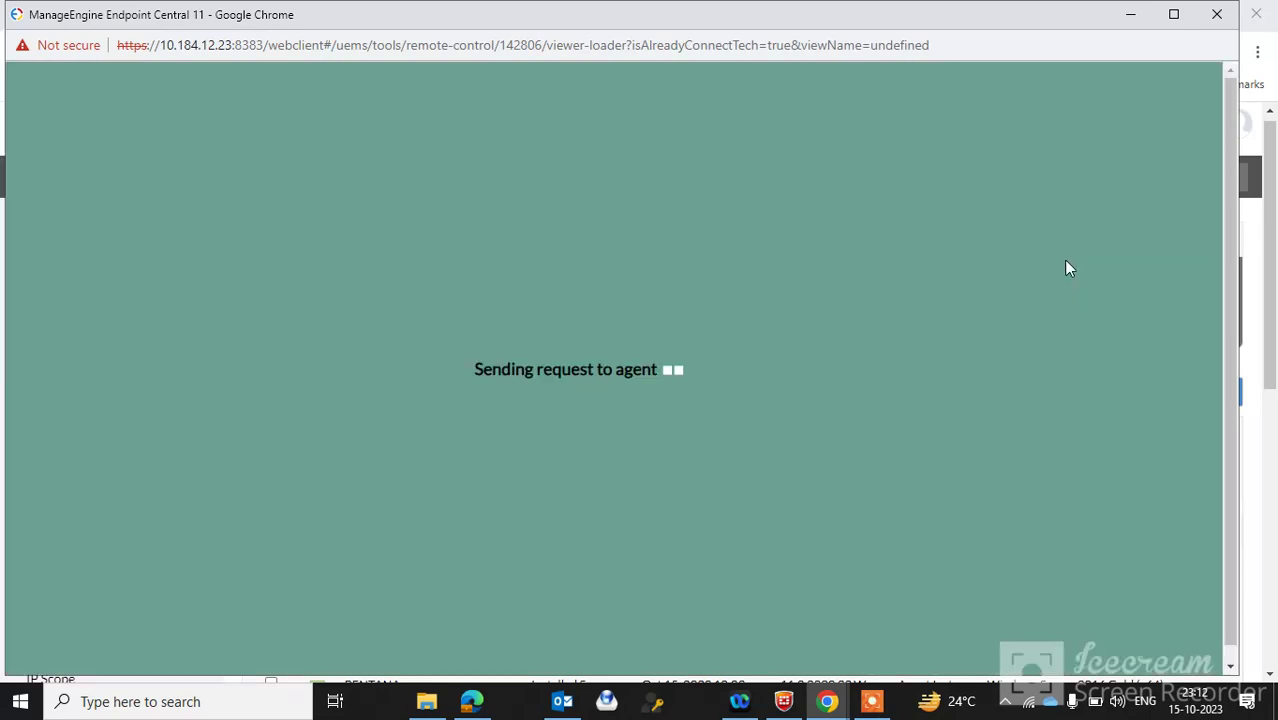
left_click(1228, 25)
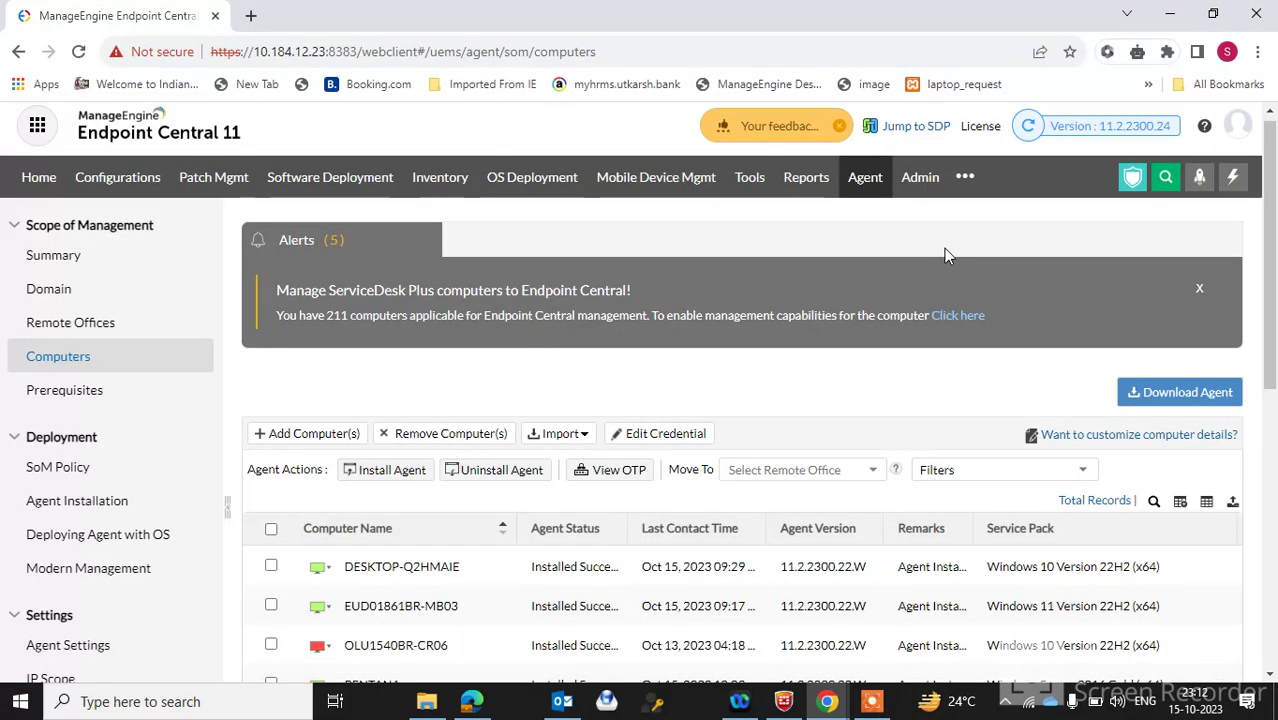
Choose Software from DESKTOP-Q2HMAIE's System Manager submenu
left_click(324, 567)
mouse_move(386, 655)
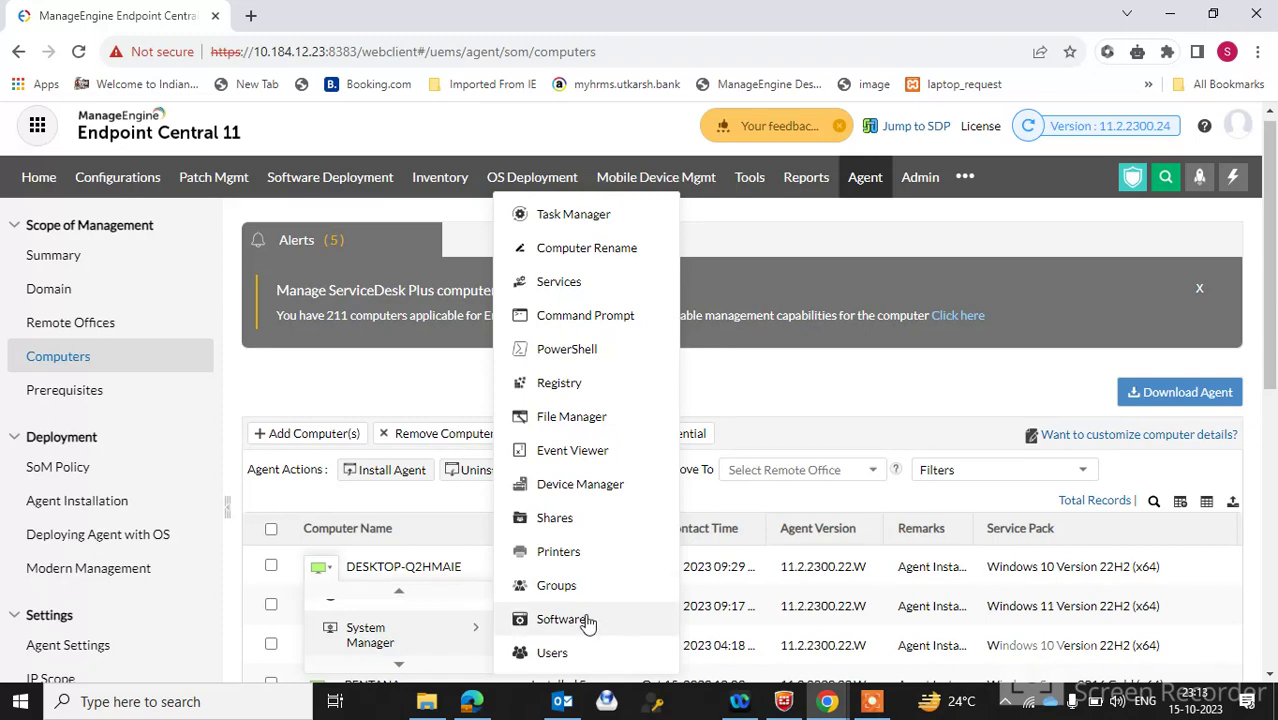
left_click(560, 620)
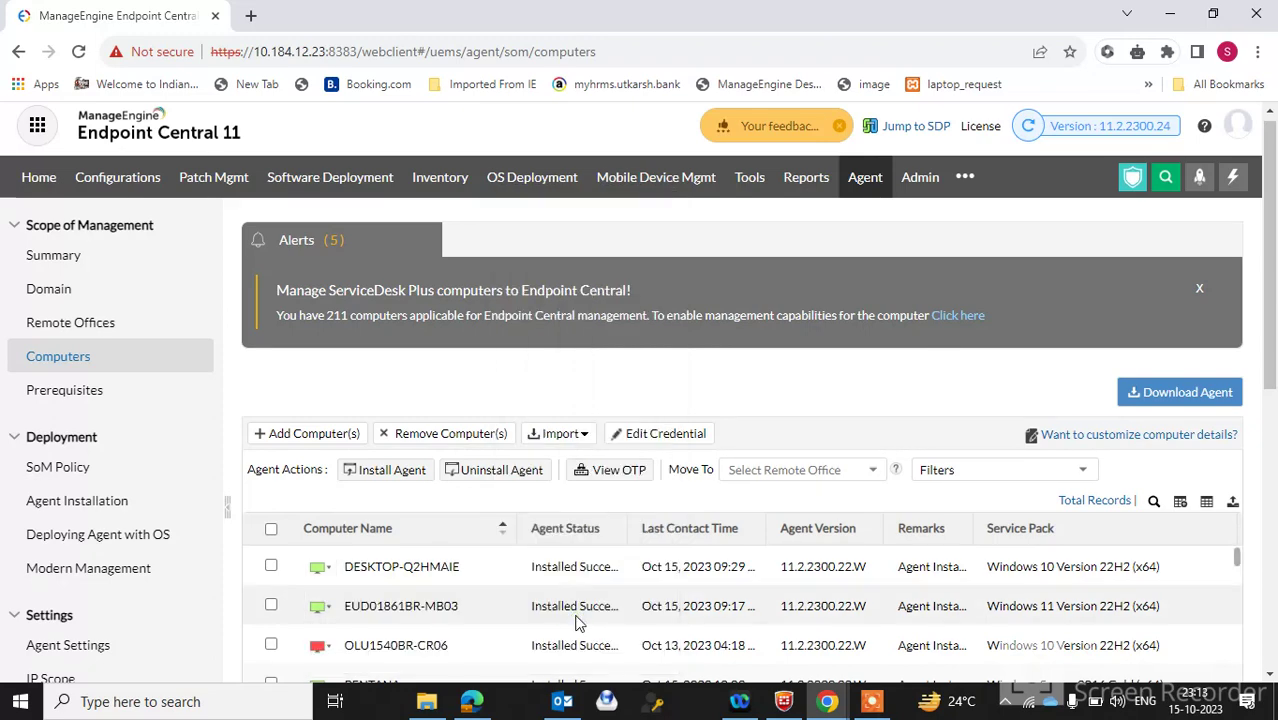